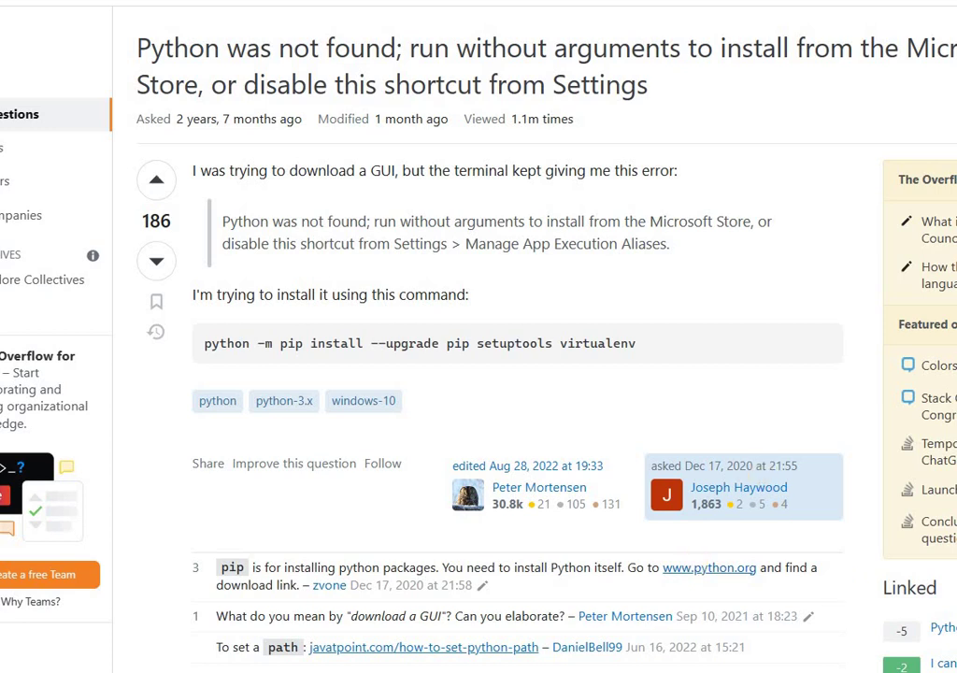
# - Open your user profile folder under C:\Users on the Windows-SSD (C:) drive
pyautogui.hotkey('alt', 'Tab')
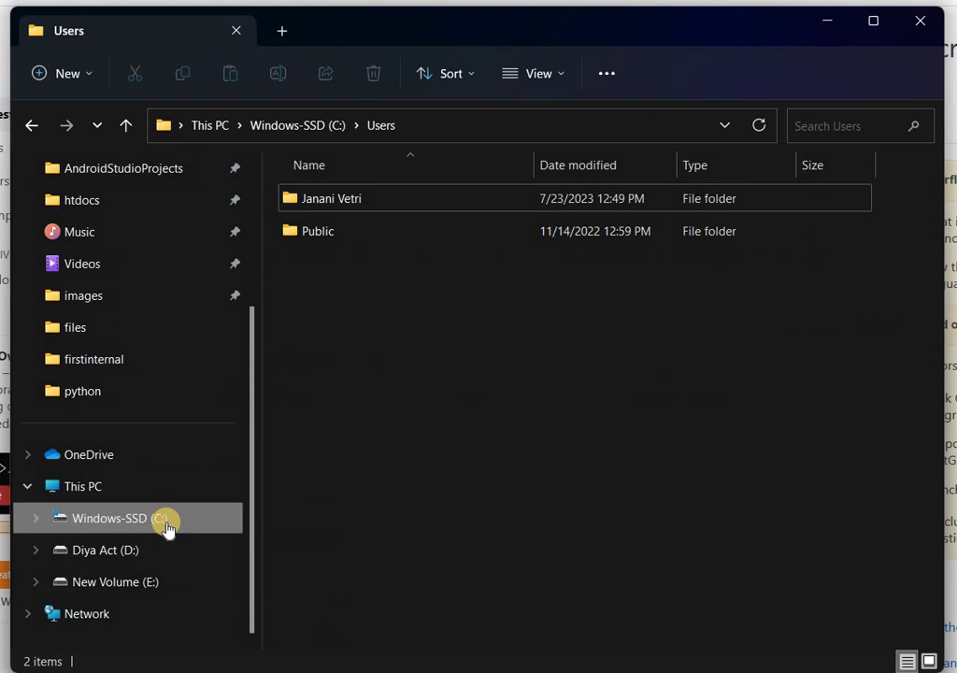
pyautogui.click(147, 523)
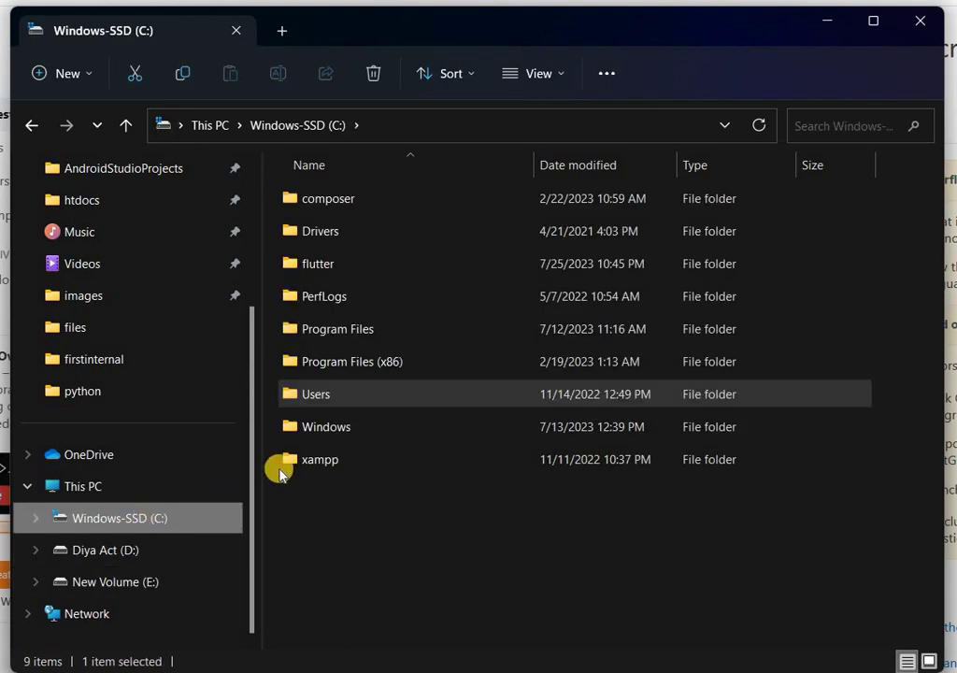
pyautogui.doubleClick(337, 398)
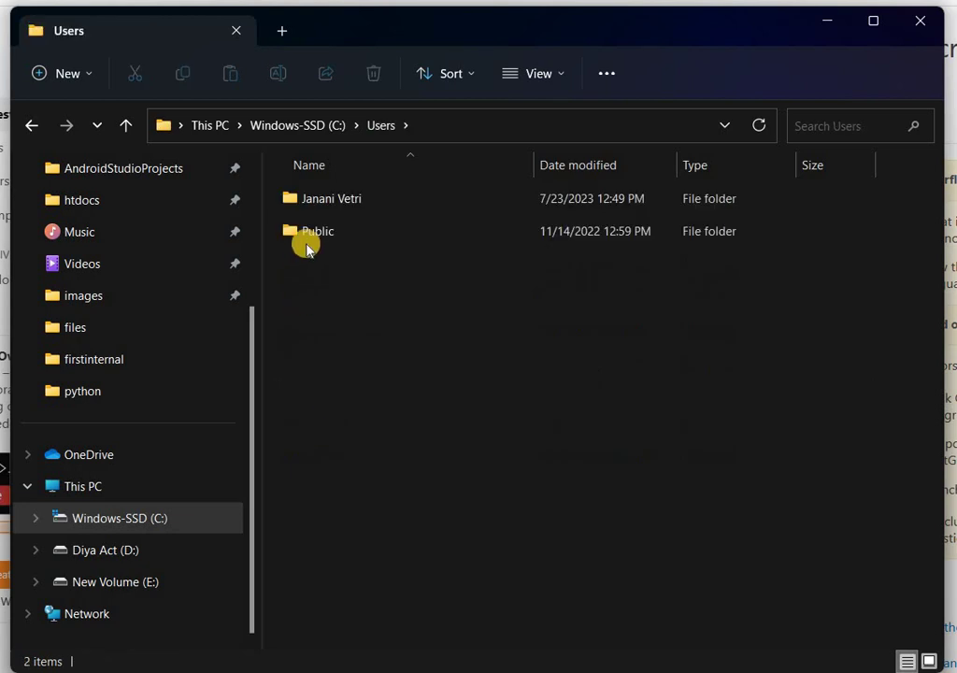
pyautogui.doubleClick(369, 205)
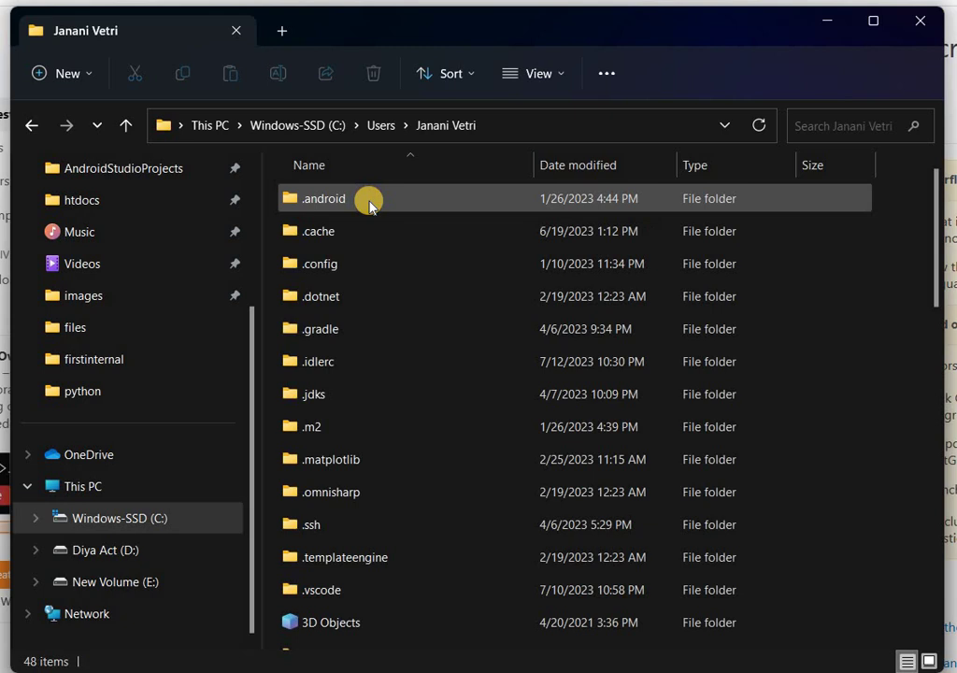
# - Turn on 'Show hidden files, folders, and drives' in Folder Options so AppData appears
pyautogui.click(609, 74)
pyautogui.click(527, 294)
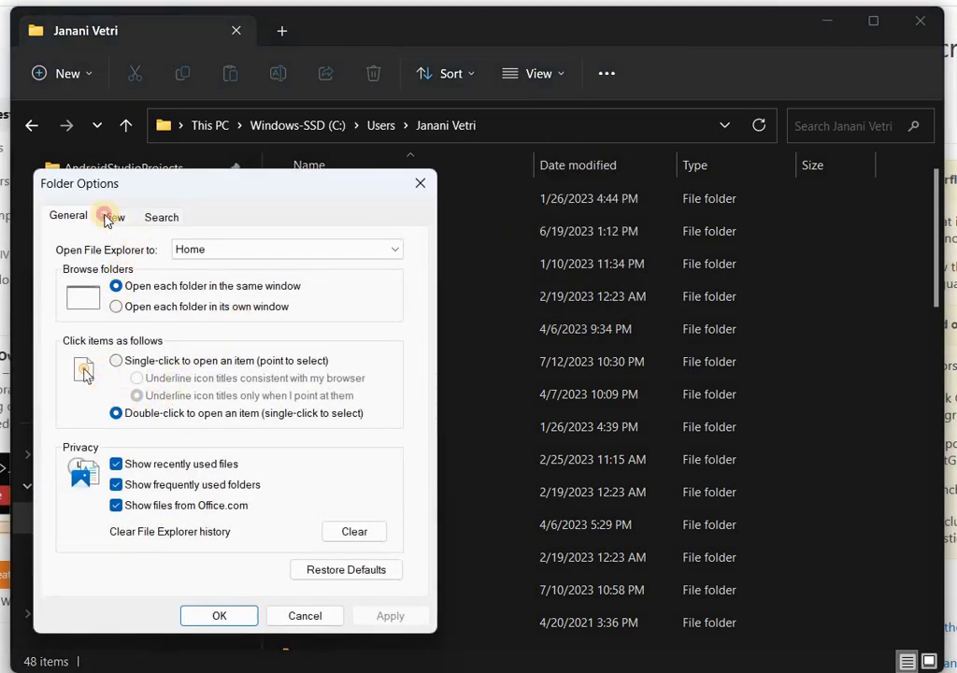
pyautogui.click(113, 216)
pyautogui.click(100, 479)
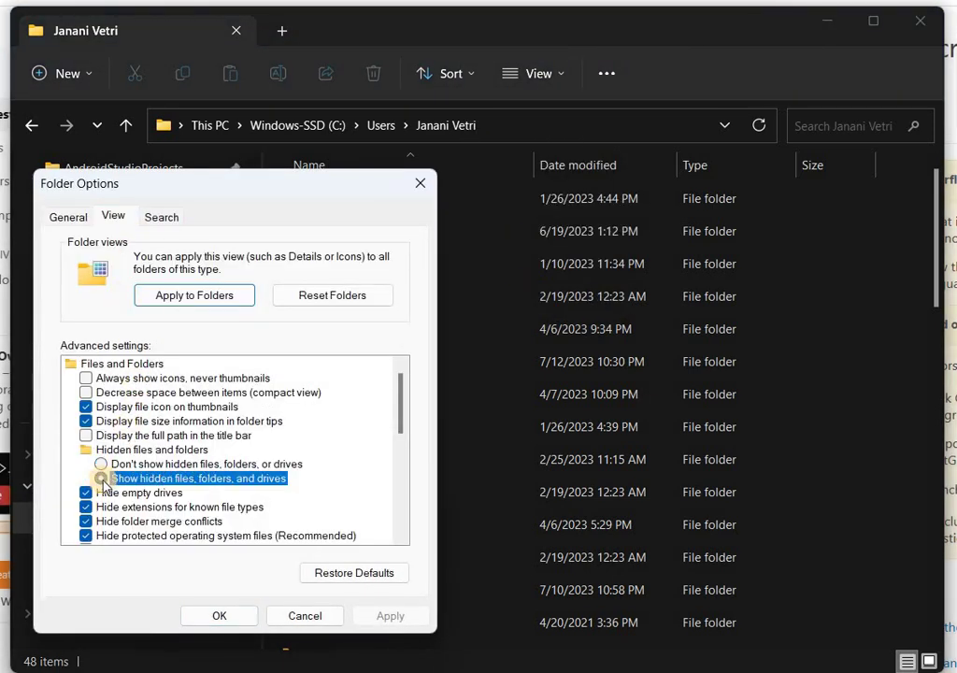
pyautogui.click(386, 616)
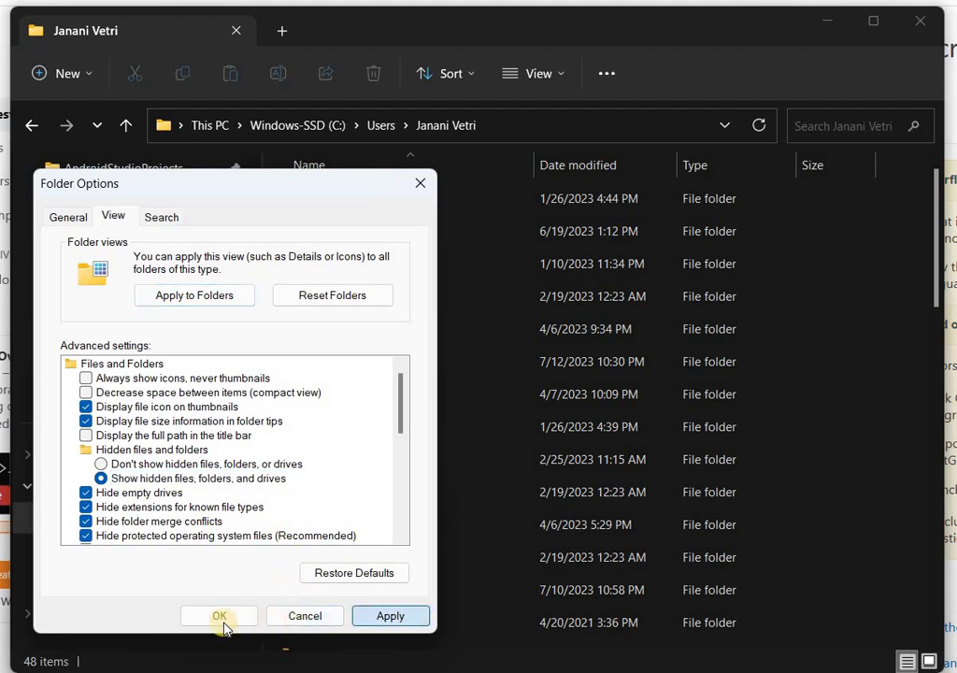
pyautogui.click(221, 619)
pyautogui.scroll(-2, 405, 397)
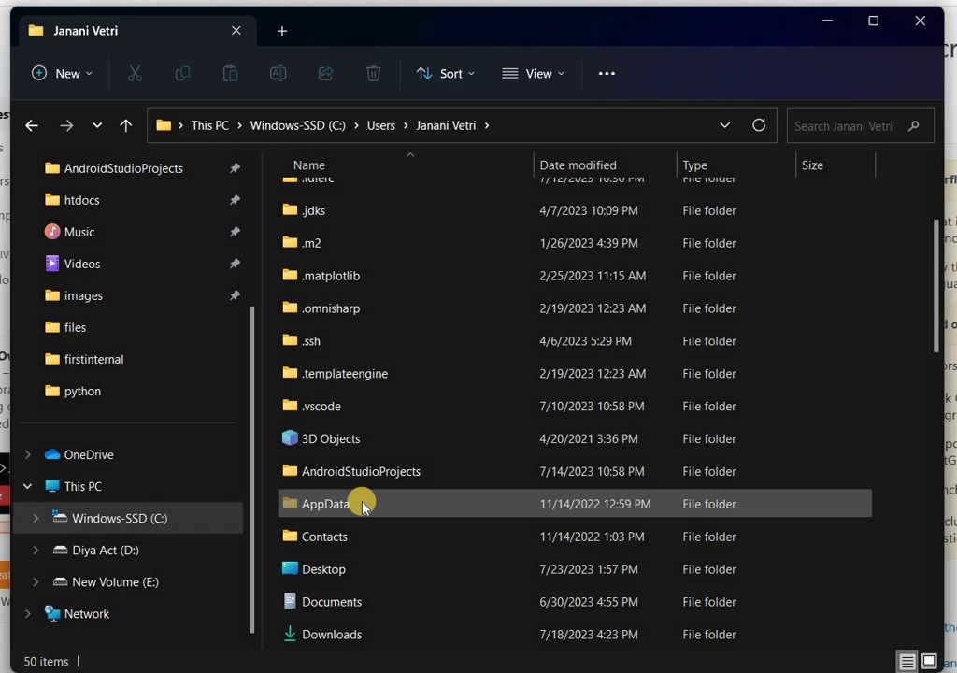
# - Open AppData, go back, then append \AppData to the profile path in the address bar
pyautogui.doubleClick(363, 504)
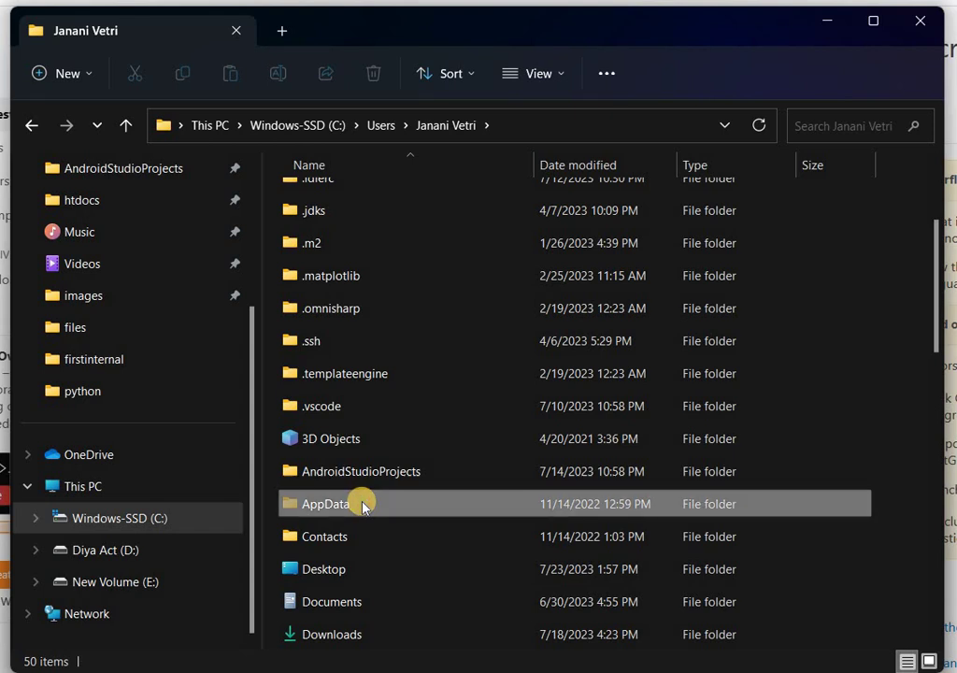
pyautogui.hotkey('alt', 'Up')
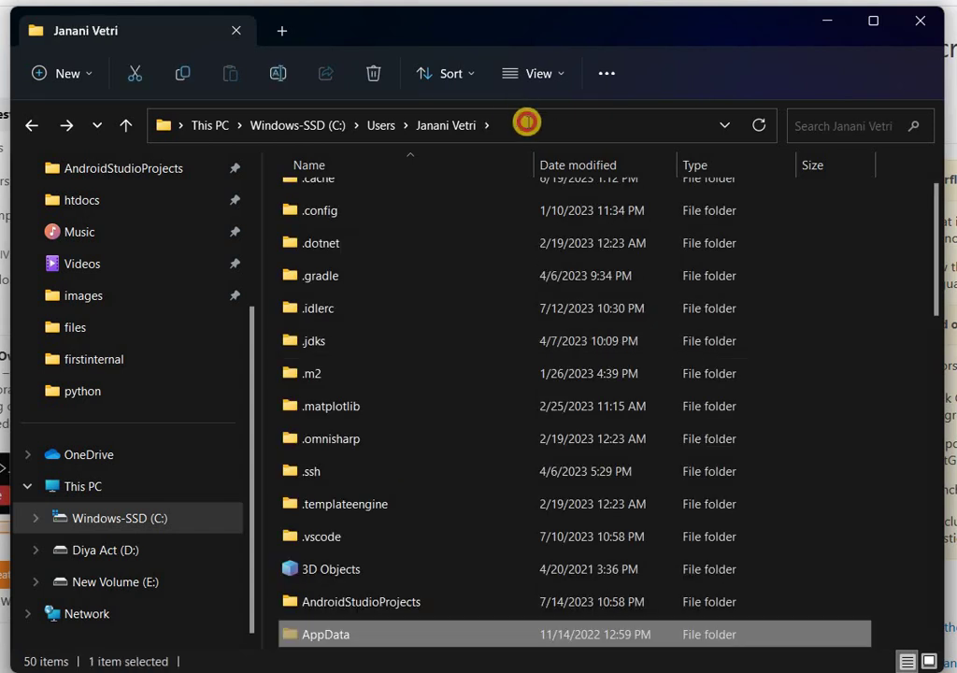
pyautogui.click(528, 122)
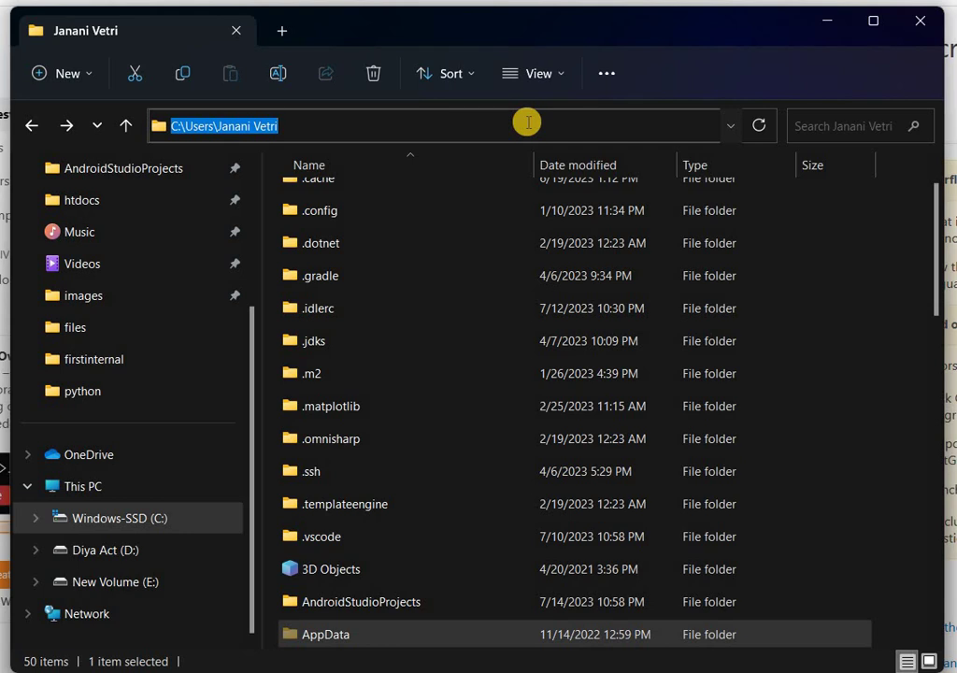
pyautogui.press('End')
pyautogui.write('\\Ap')
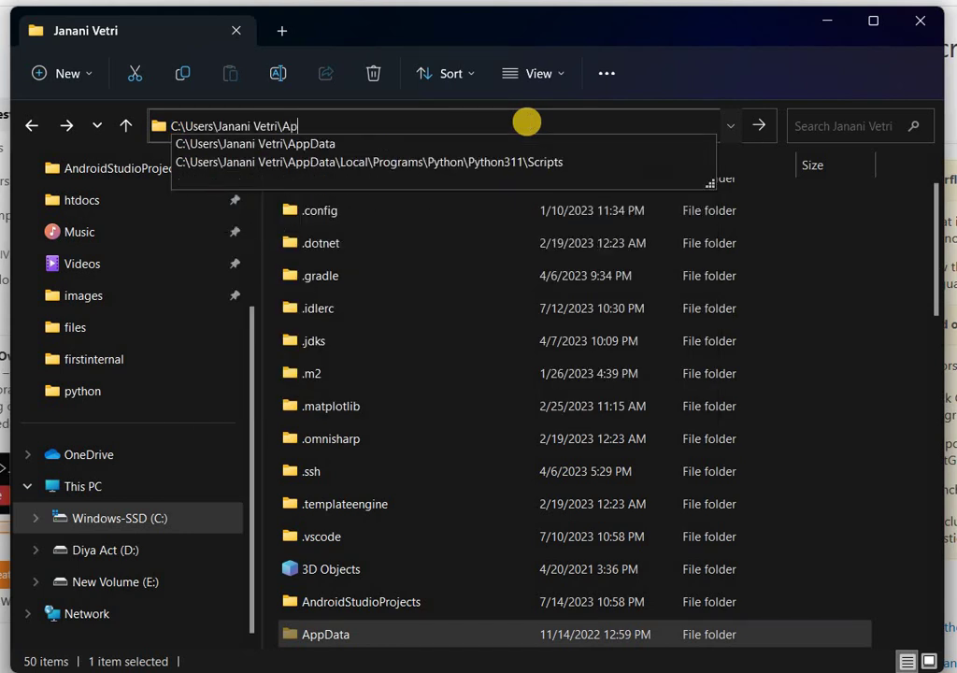
pyautogui.write('pData')
# - Navigate through AppData\Local\Programs\Python into the Python311 folder
pyautogui.press('Return')
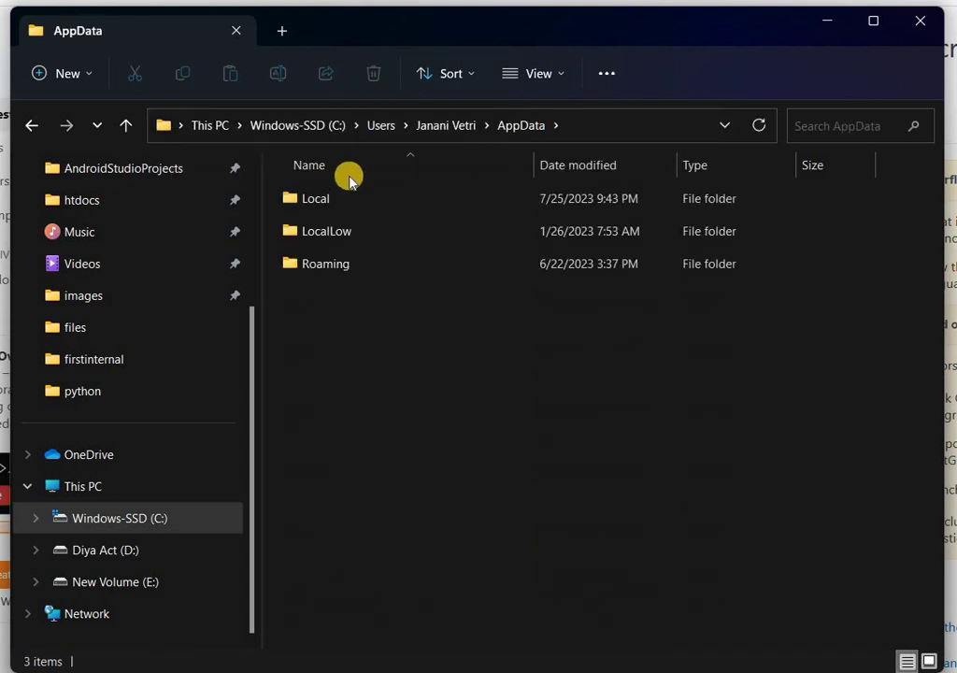
pyautogui.doubleClick(352, 205)
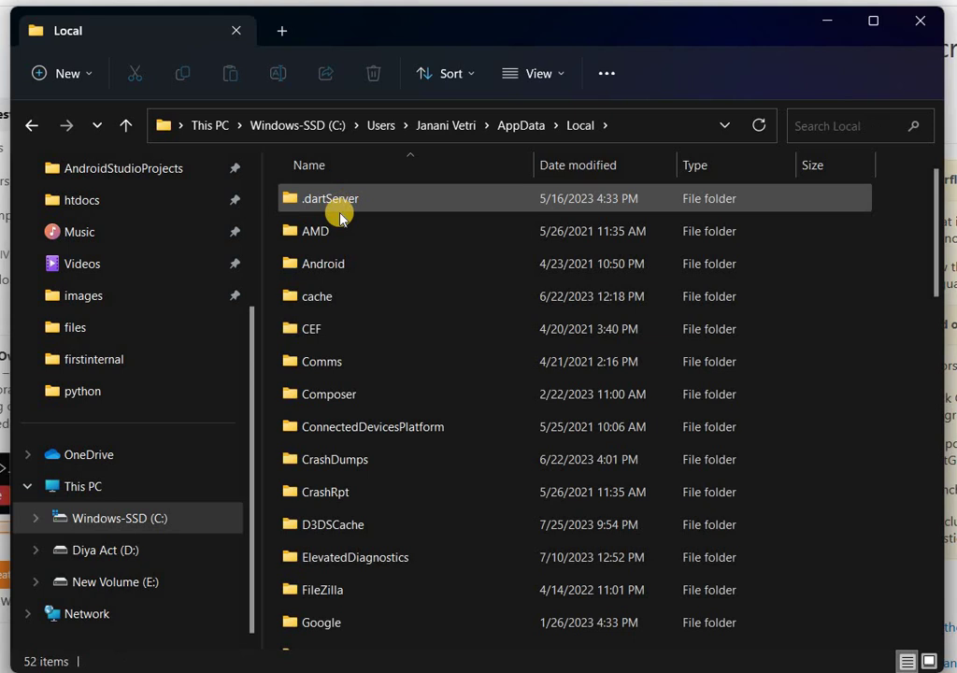
pyautogui.scroll(-1, 379, 335)
pyautogui.scroll(-9, 379, 343)
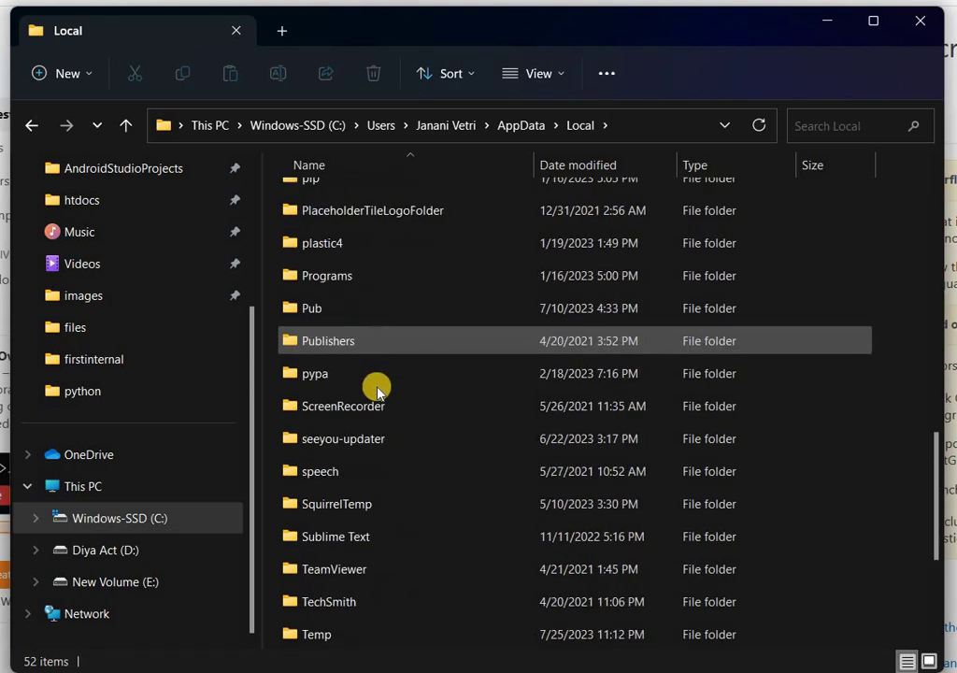
pyautogui.doubleClick(360, 276)
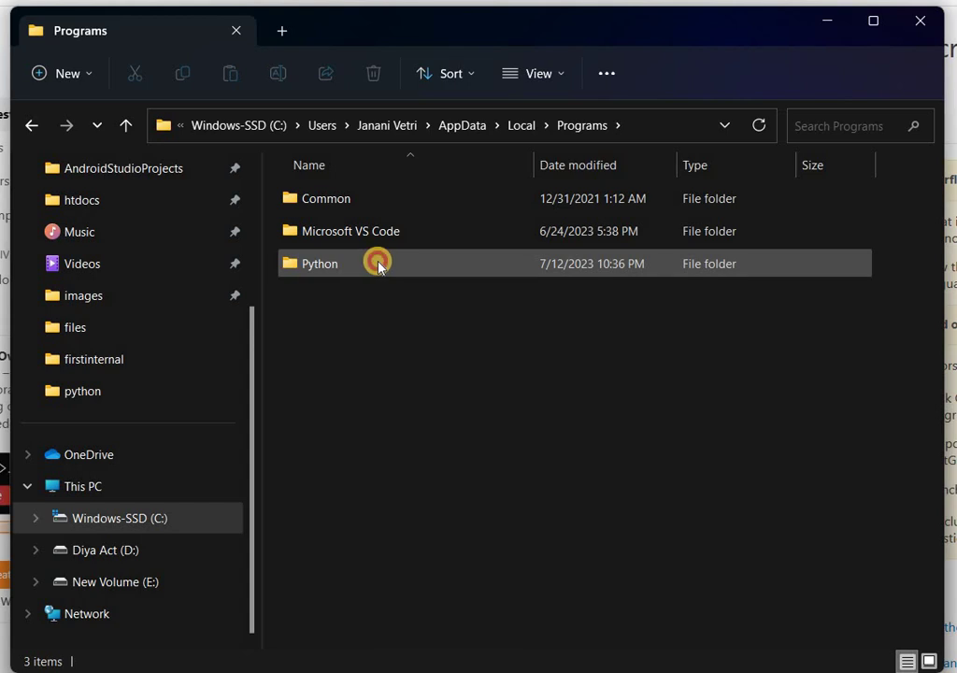
pyautogui.doubleClick(378, 265)
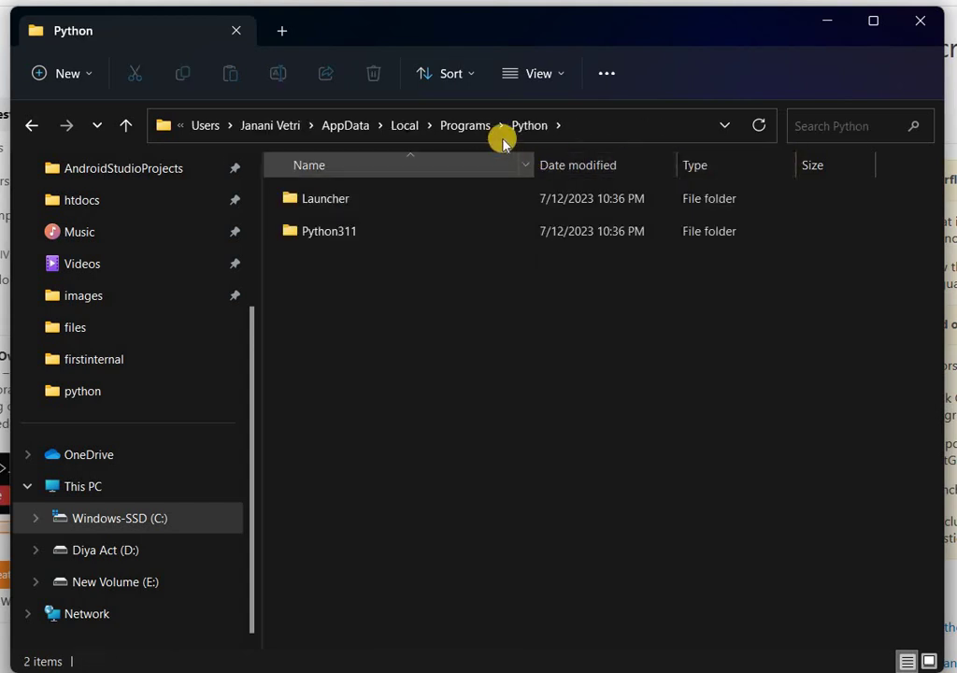
pyautogui.click(349, 233)
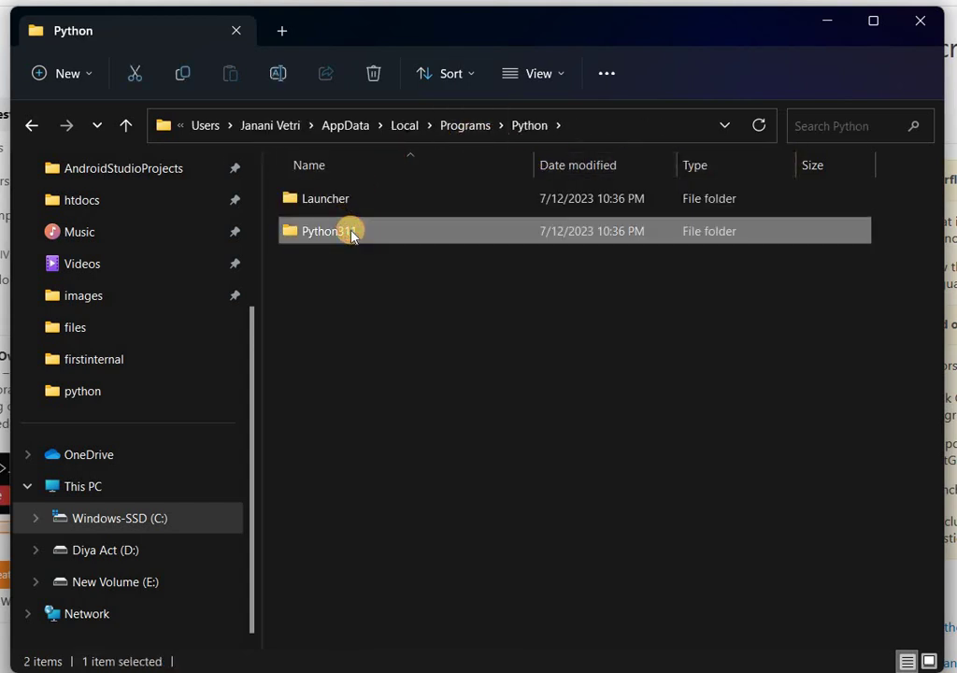
pyautogui.doubleClick(350, 232)
pyautogui.scroll(-1, 474, 455)
pyautogui.scroll(1, 577, 229)
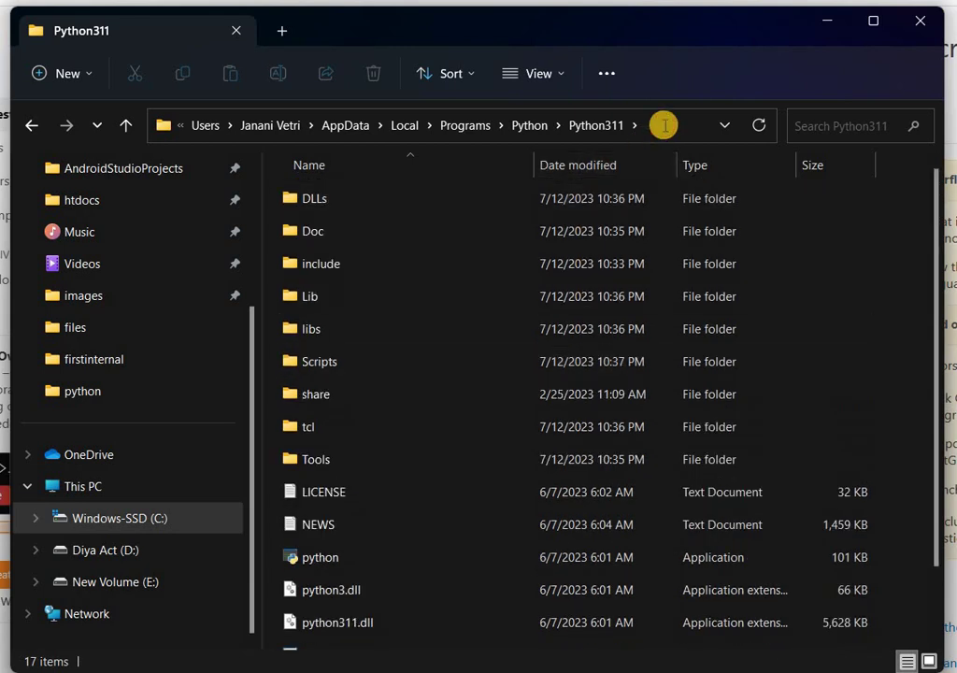
# - Copy the Python311 folder's full path from the address bar
pyautogui.click(663, 125)
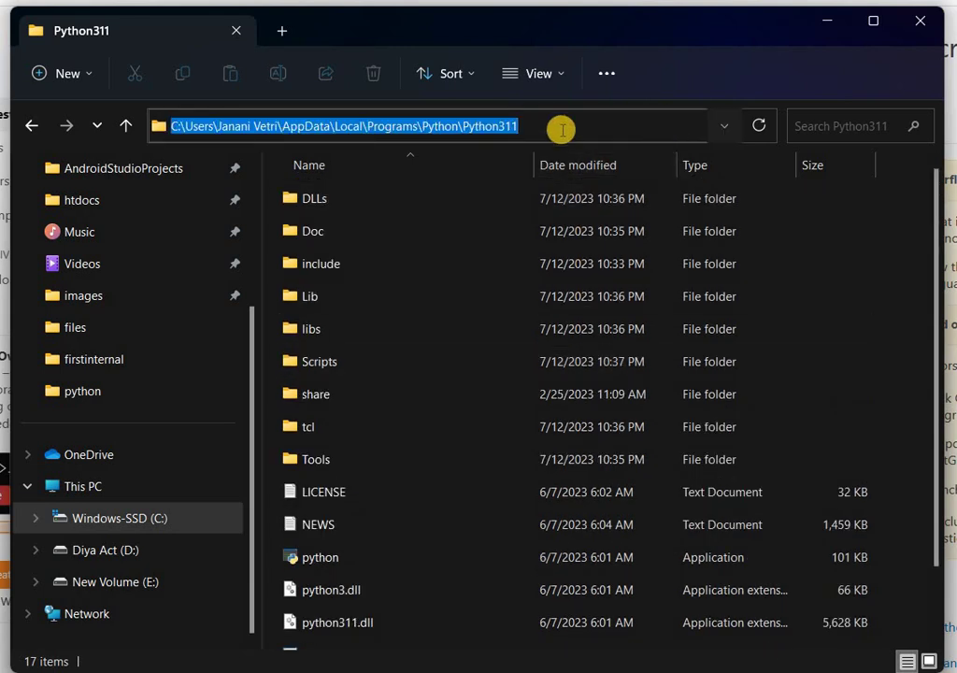
pyautogui.rightClick(471, 133)
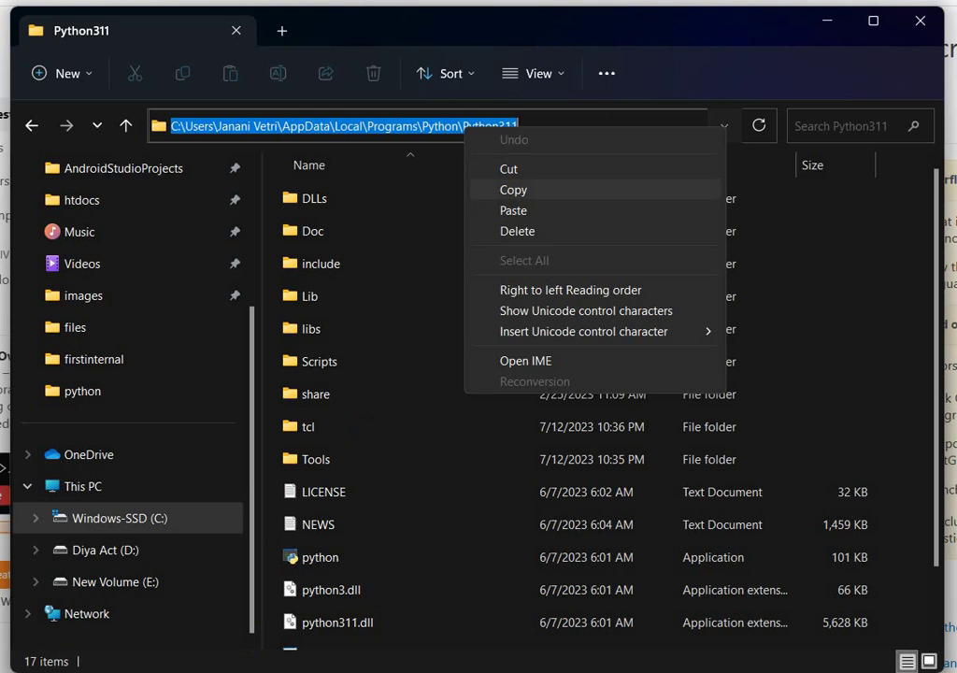
pyautogui.click(514, 189)
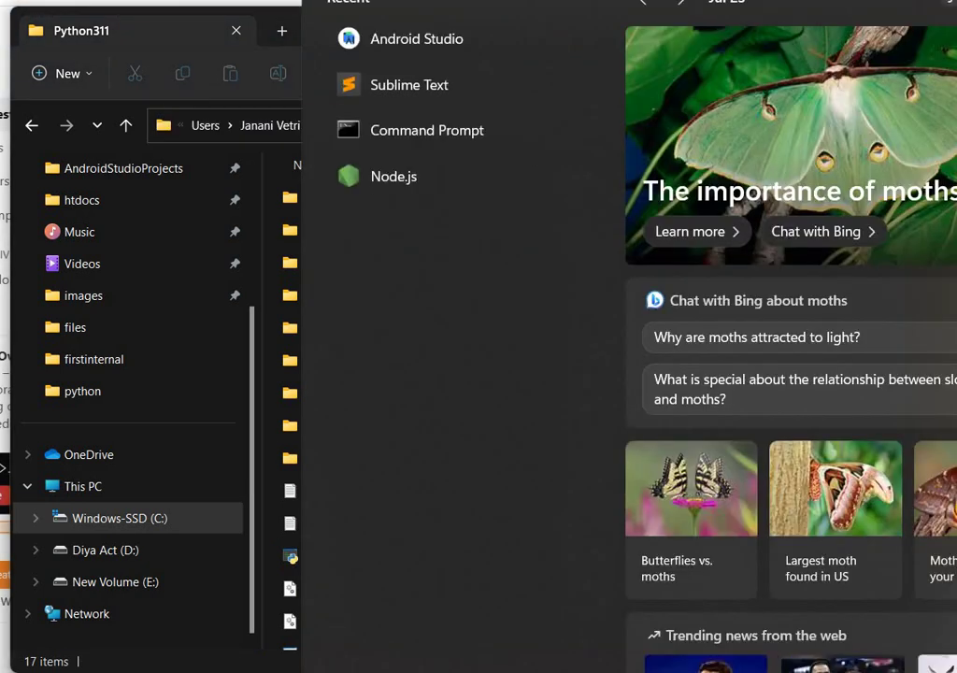
# - Search 'env' in Start and open Environment Variables from System Properties
pyautogui.write('env')
pyautogui.press('BackSpace')
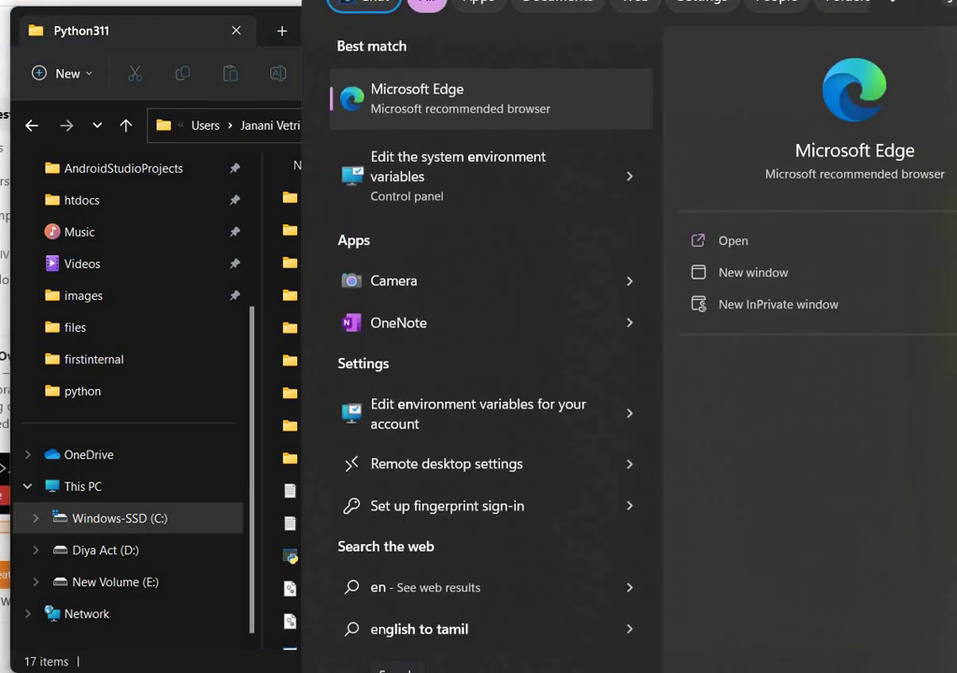
pyautogui.write('v')
pyautogui.press('Return')
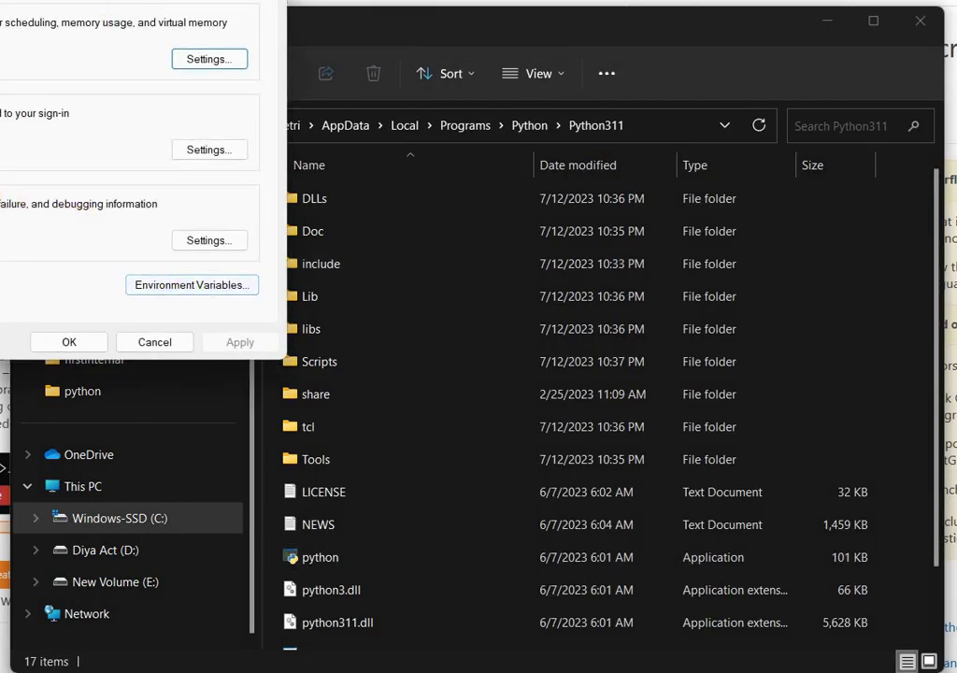
pyautogui.moveTo(199, 0); pyautogui.dragTo(281, 58)
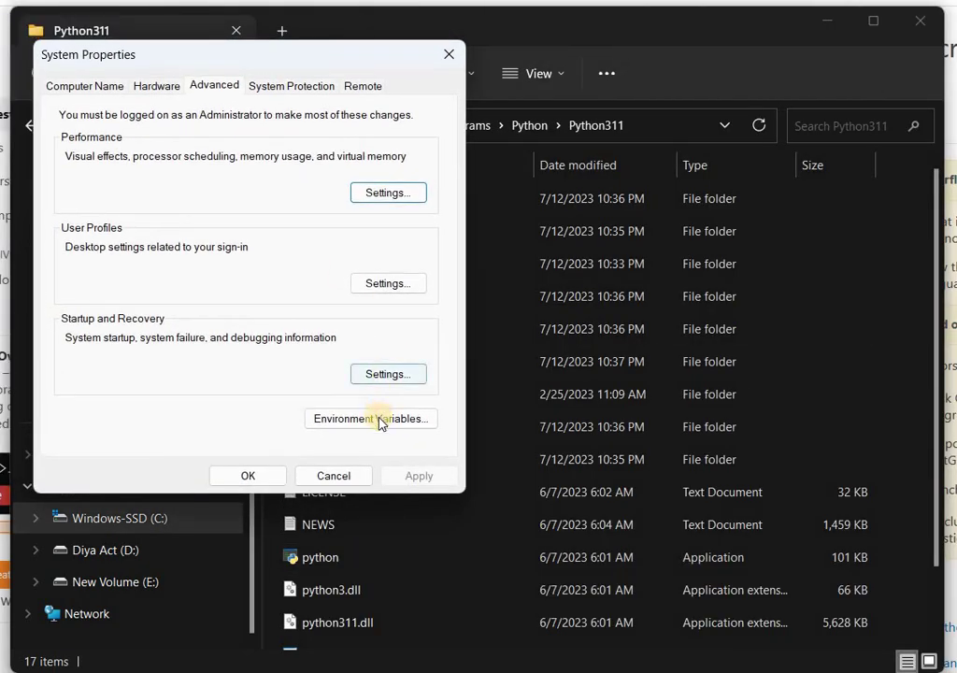
pyautogui.click(380, 419)
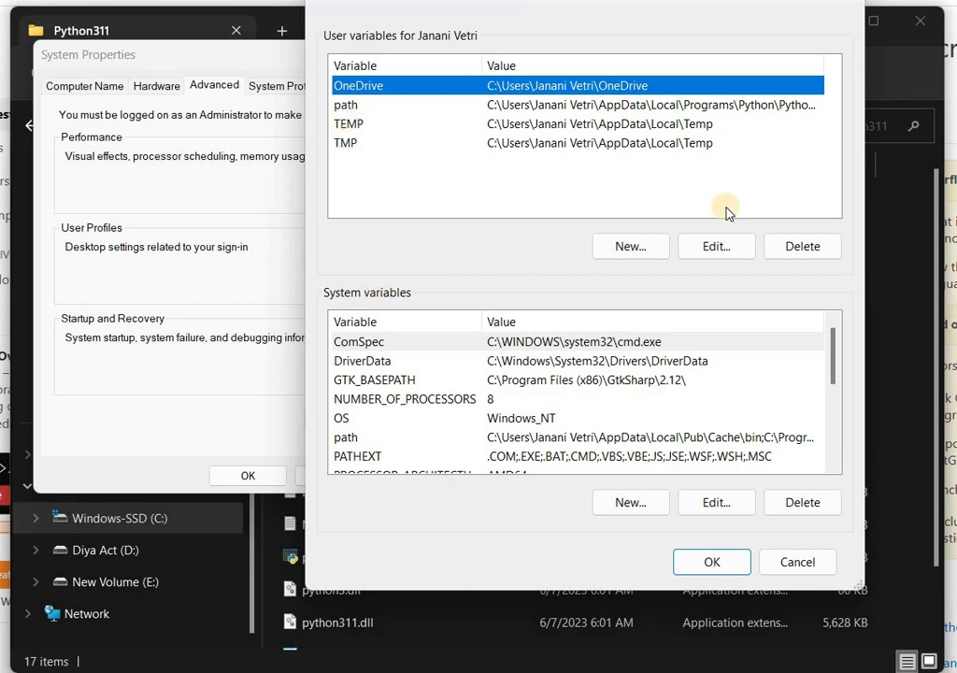
pyautogui.doubleClick(536, 105)
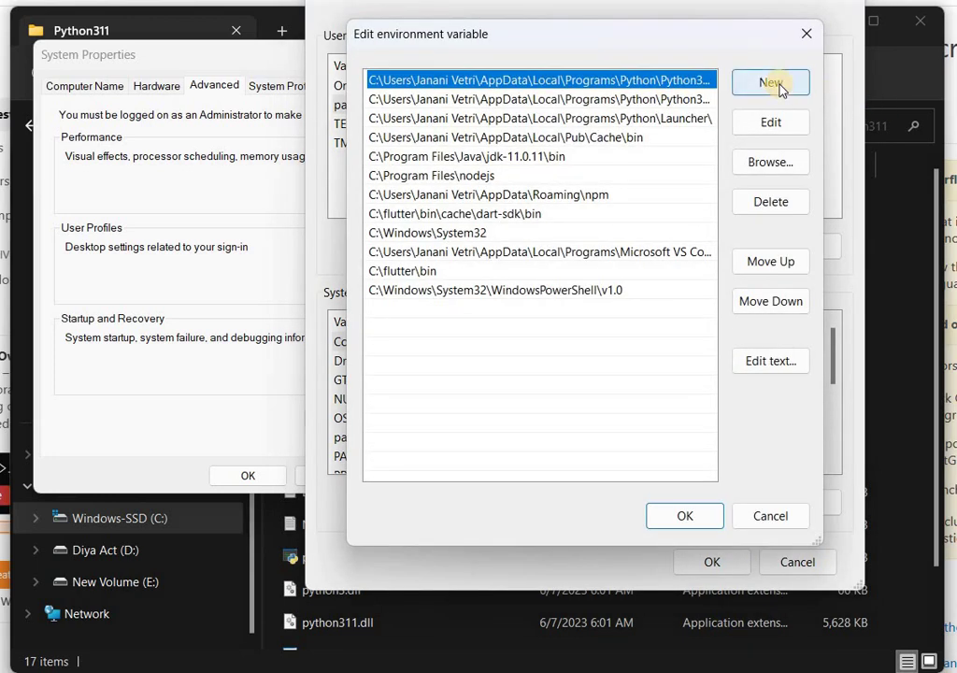
pyautogui.doubleClick(692, 82)
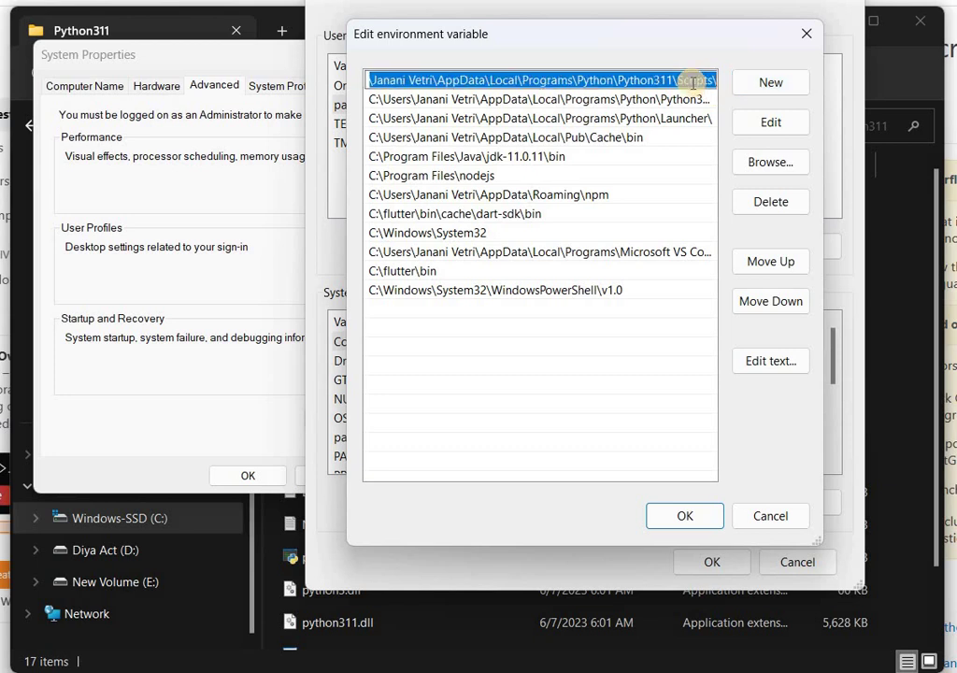
pyautogui.click(692, 81)
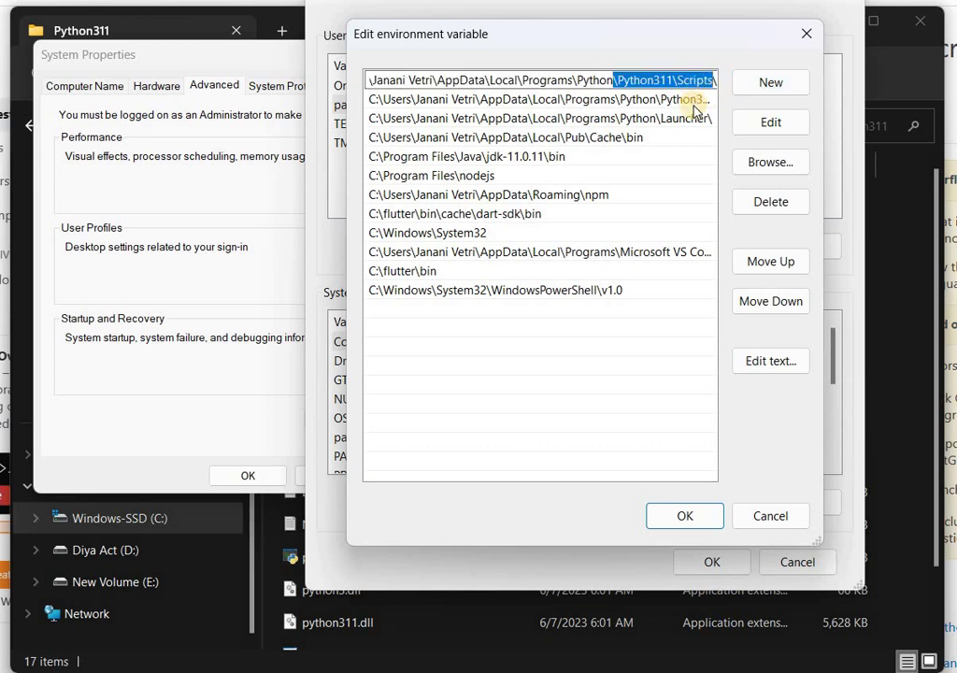
pyautogui.doubleClick(702, 99)
pyautogui.click(703, 99)
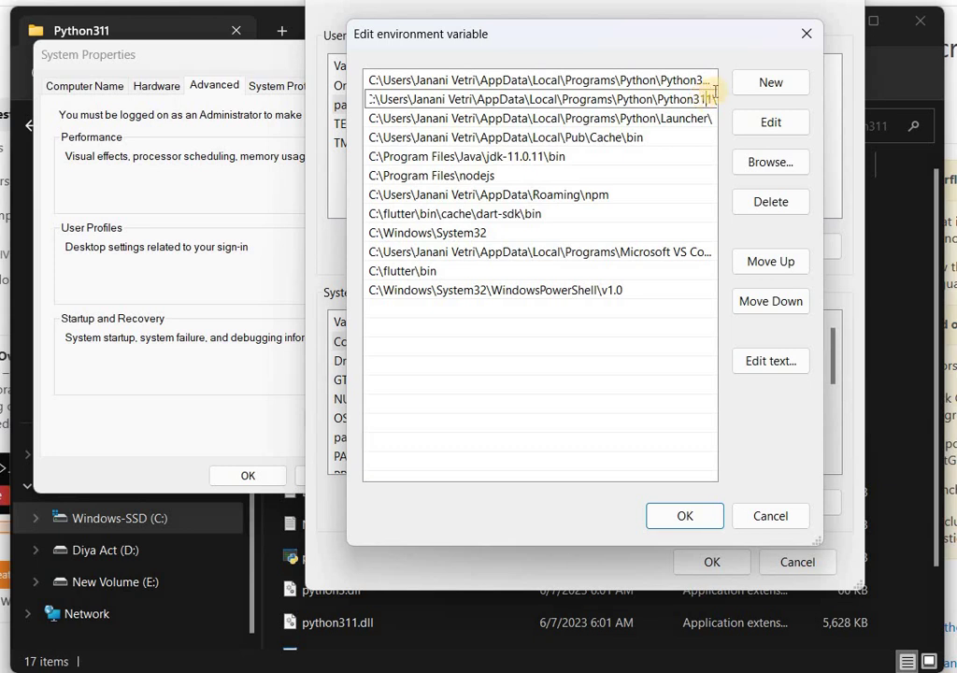
pyautogui.click(746, 84)
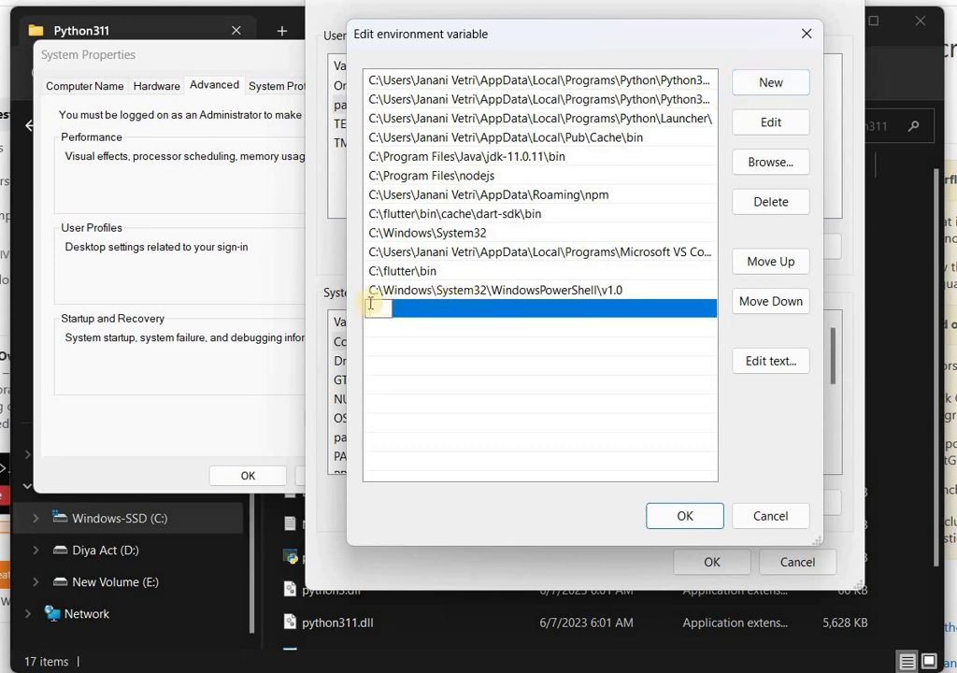
pyautogui.hotkey('ctrl', 'v')
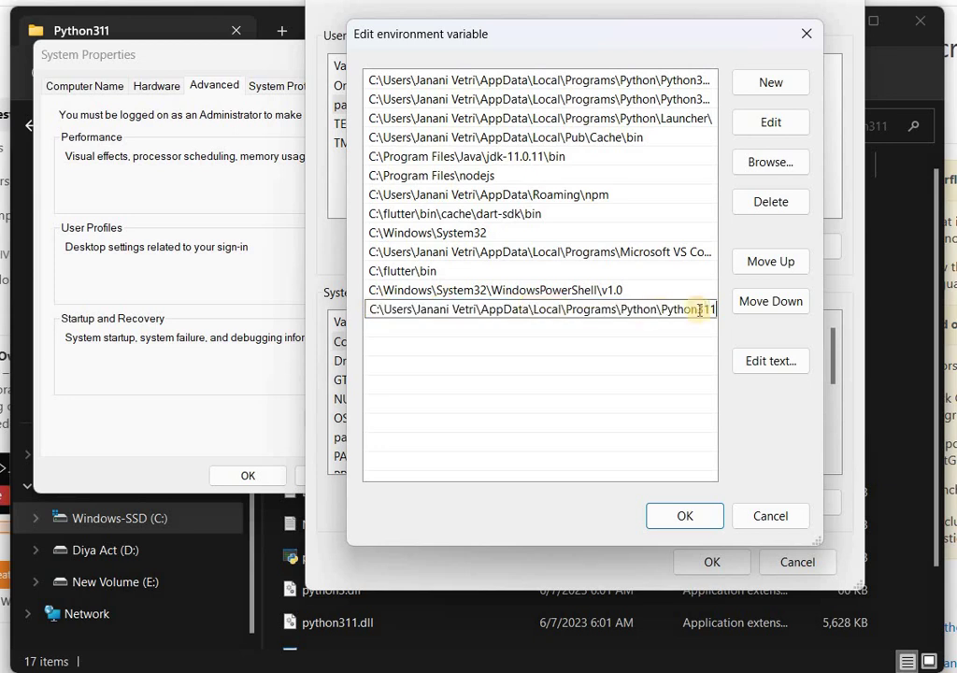
pyautogui.click(804, 35)
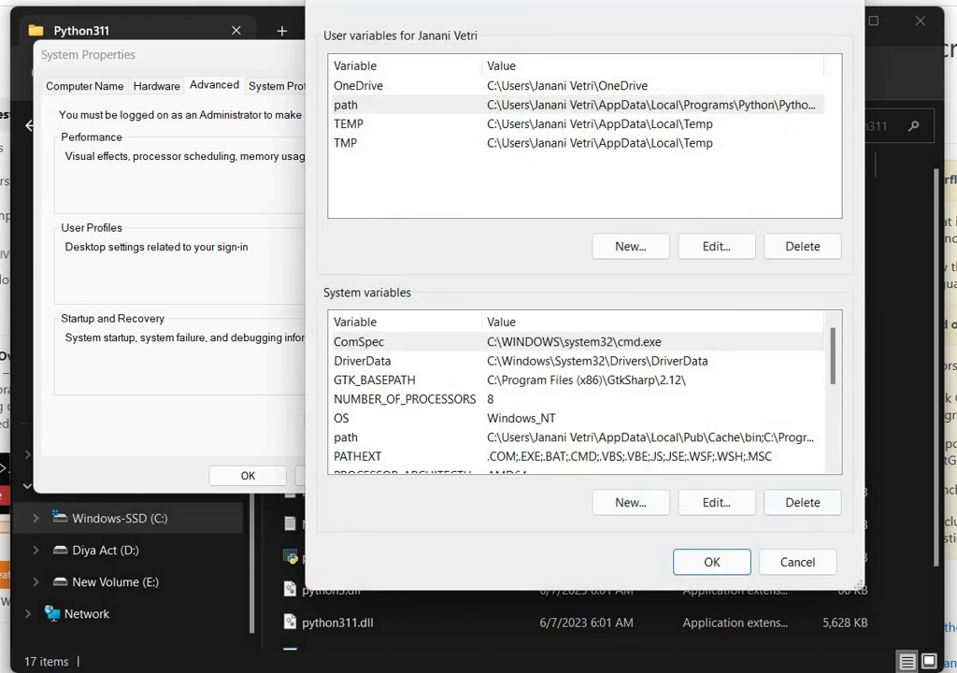
# - Check the system Path, then open the user Path and edit its Python311 entry
pyautogui.doubleClick(628, 447)
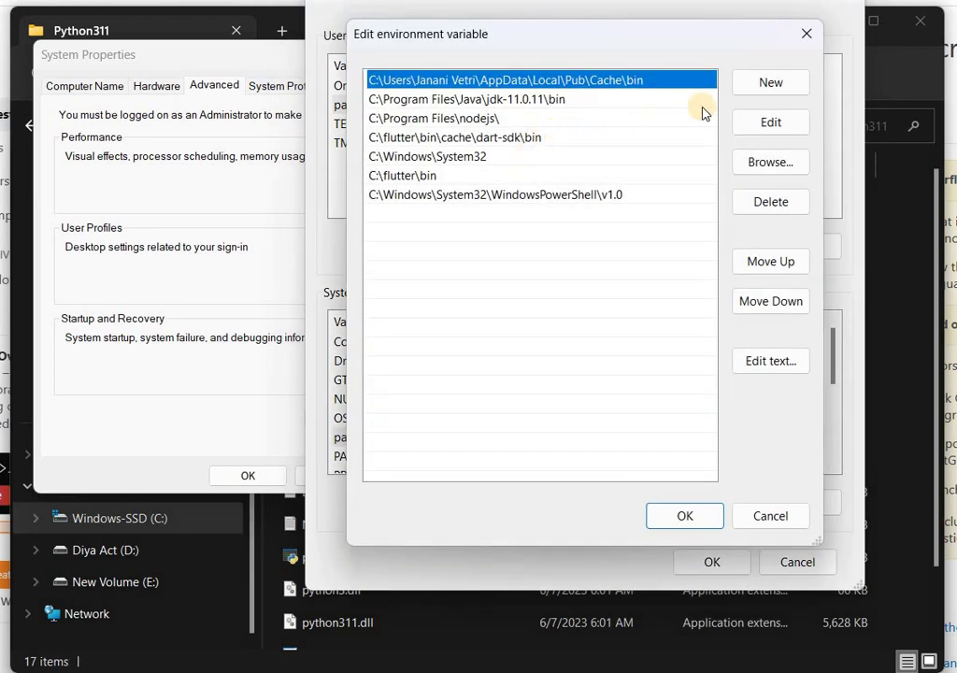
pyautogui.click(808, 33)
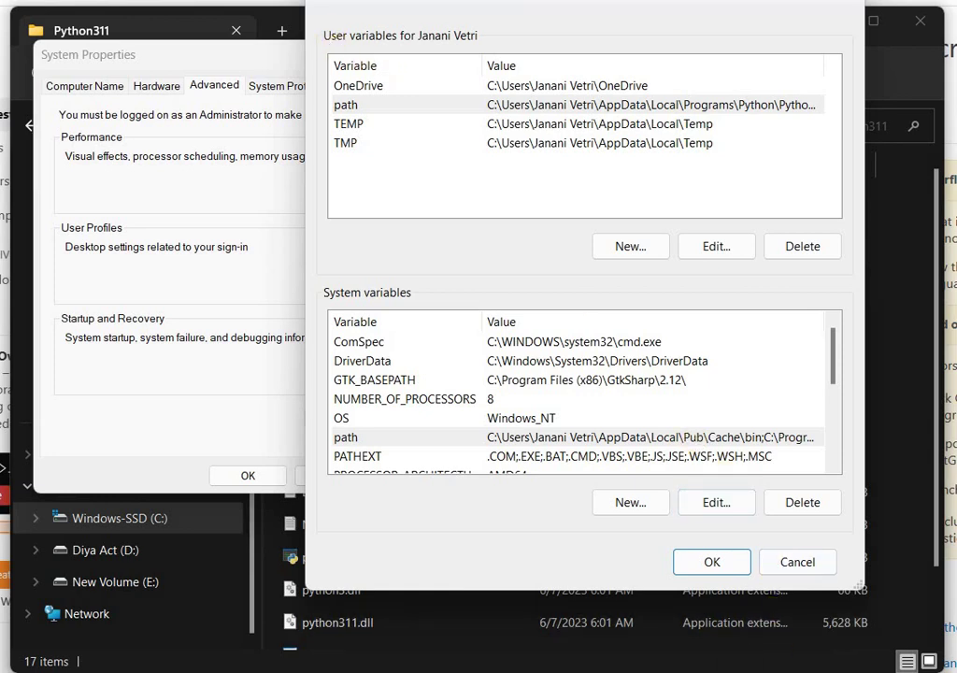
pyautogui.doubleClick(551, 104)
pyautogui.click(668, 98)
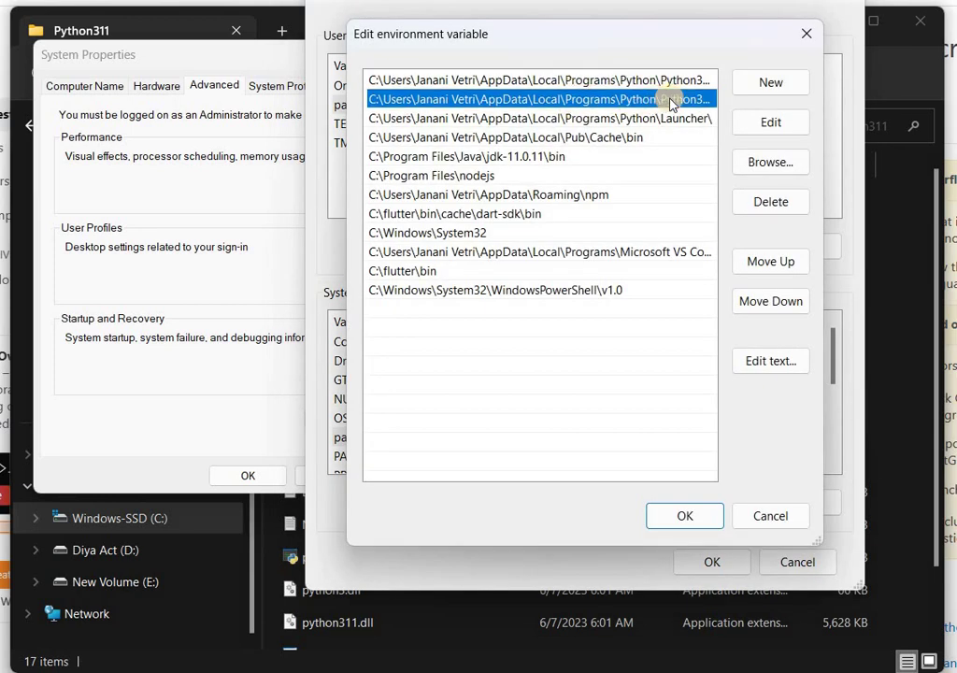
pyautogui.click(671, 98)
pyautogui.moveTo(670, 99); pyautogui.dragTo(680, 99)
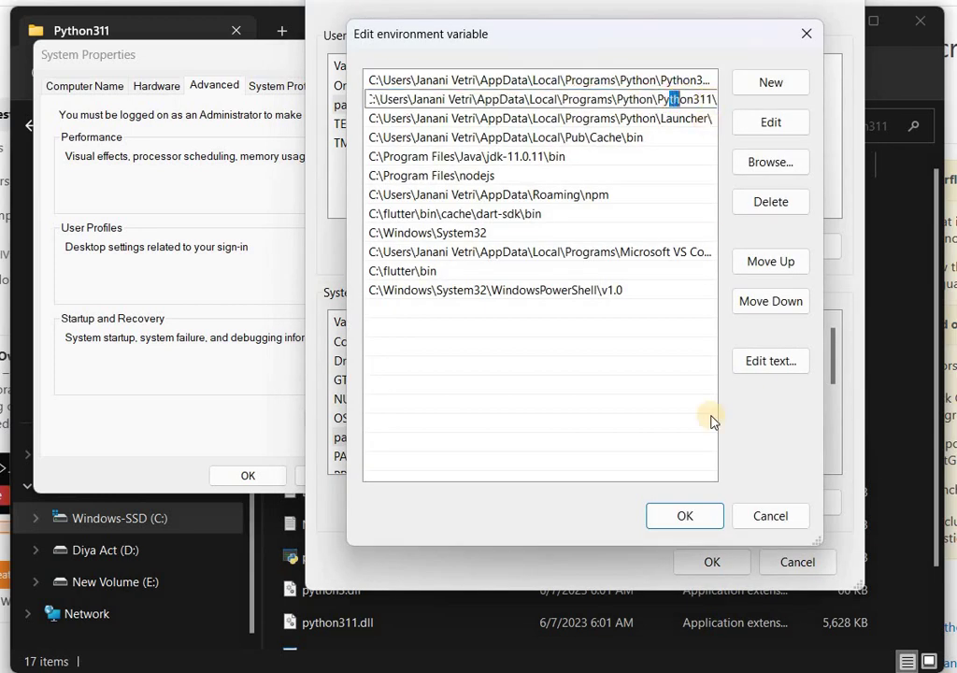
# - Open Python311's Scripts folder and reveal its full path in the address bar
pyautogui.hotkey('alt', 'Tab')
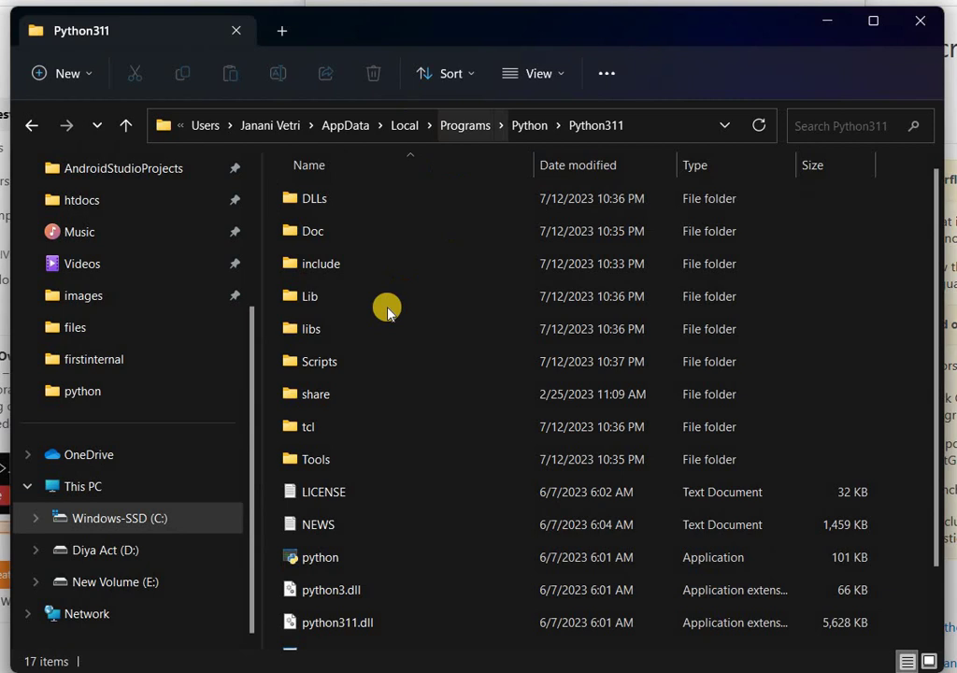
pyautogui.doubleClick(386, 362)
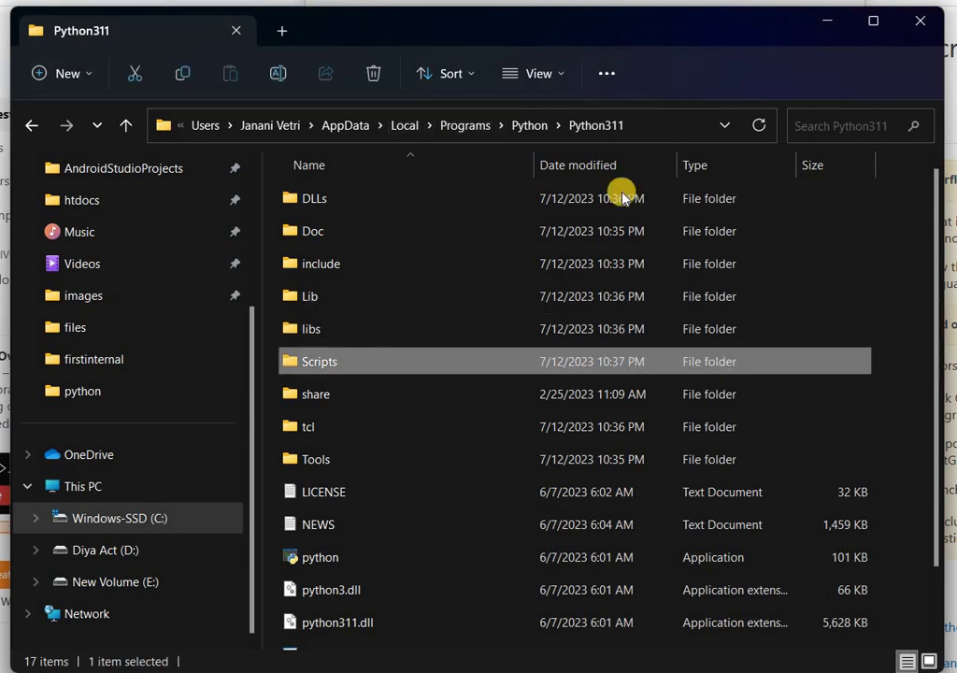
pyautogui.click(672, 125)
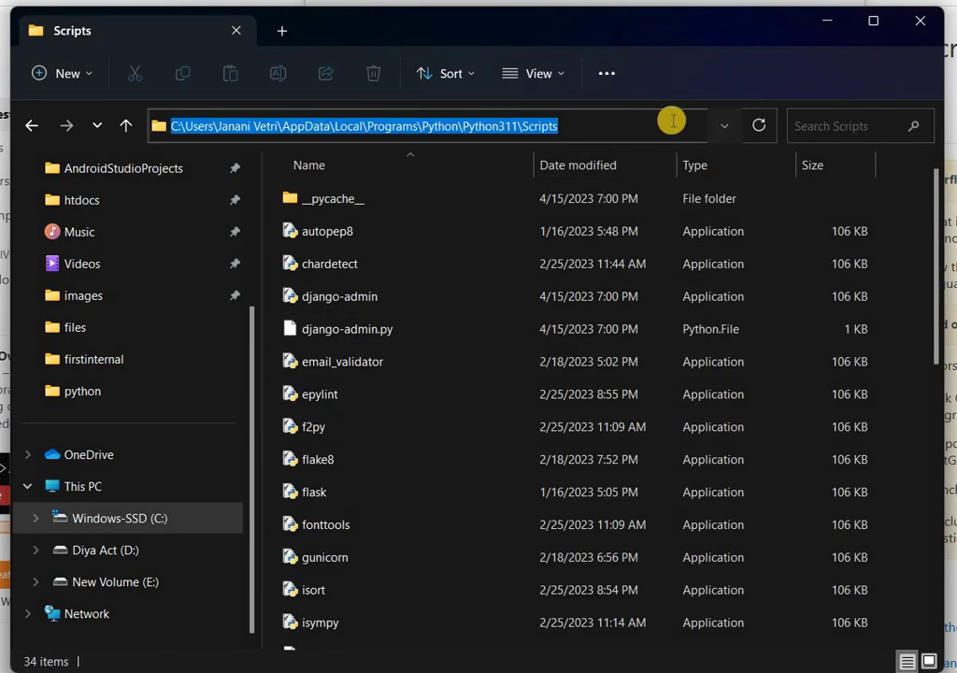
# - Verify the Python311\Scripts entry already exists in the user Path editor
pyautogui.hotkey('alt', 'Tab')
pyautogui.click(675, 79)
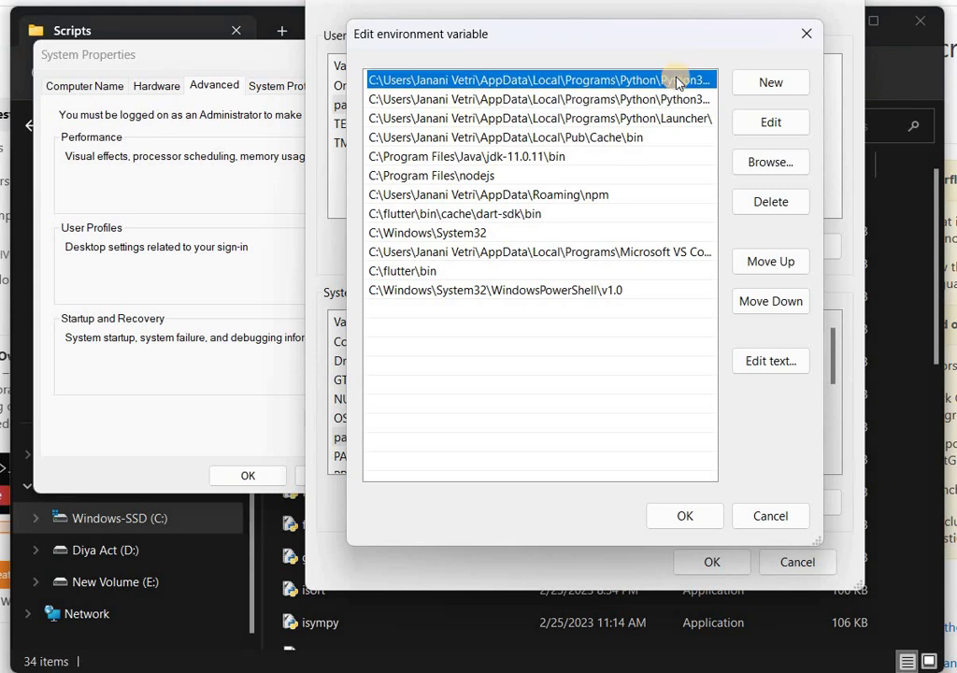
pyautogui.click(677, 80)
pyautogui.click(686, 79)
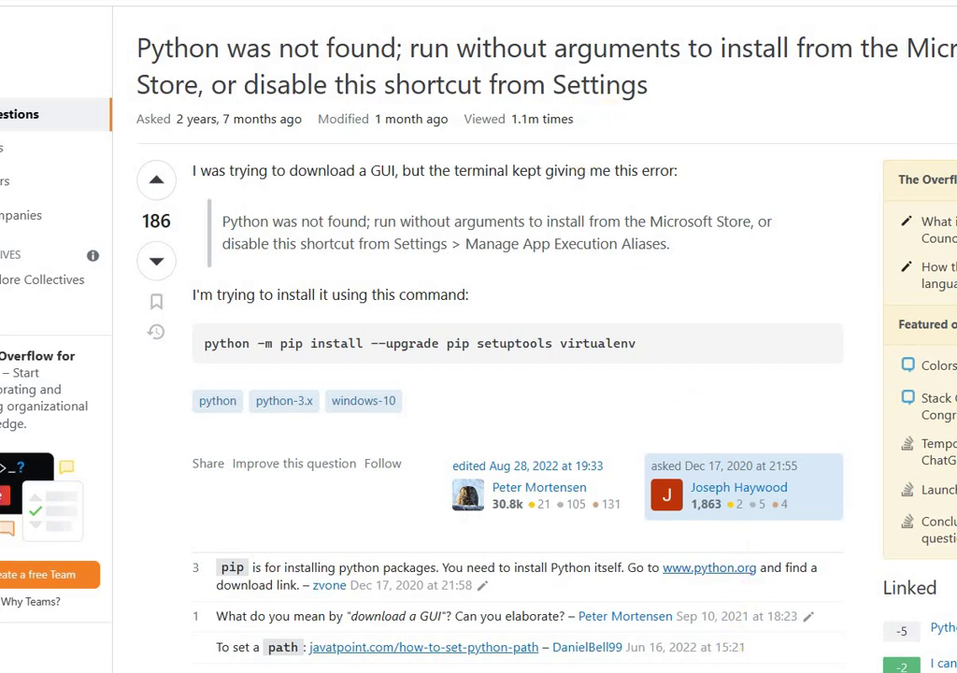
# - Bring the Python311 Scripts folder back and select its full path in the address bar
pyautogui.hotkey('alt', 'Tab')
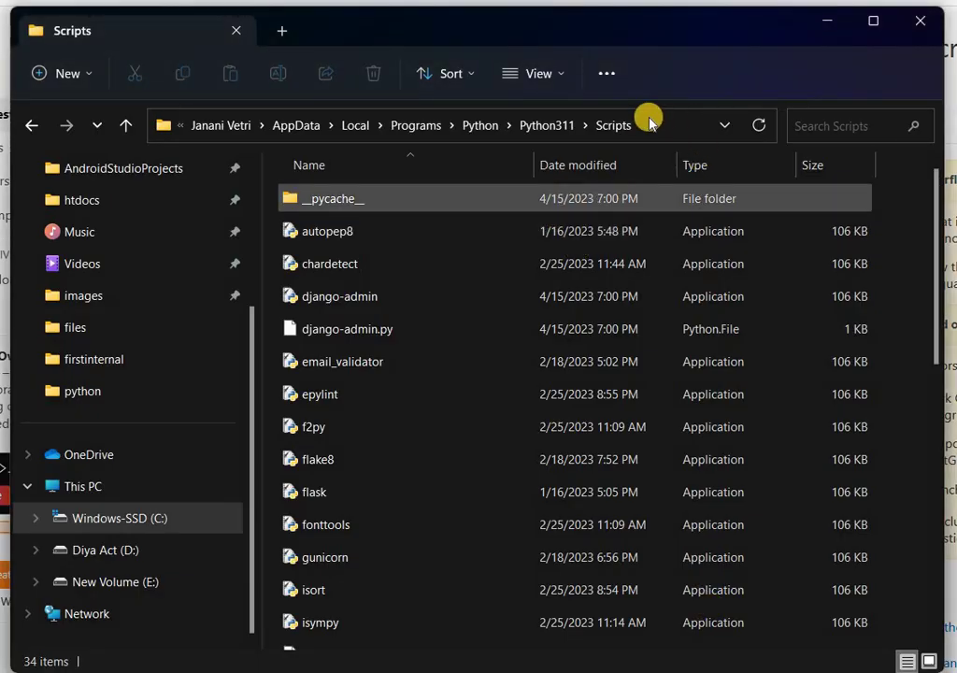
pyautogui.click(650, 122)
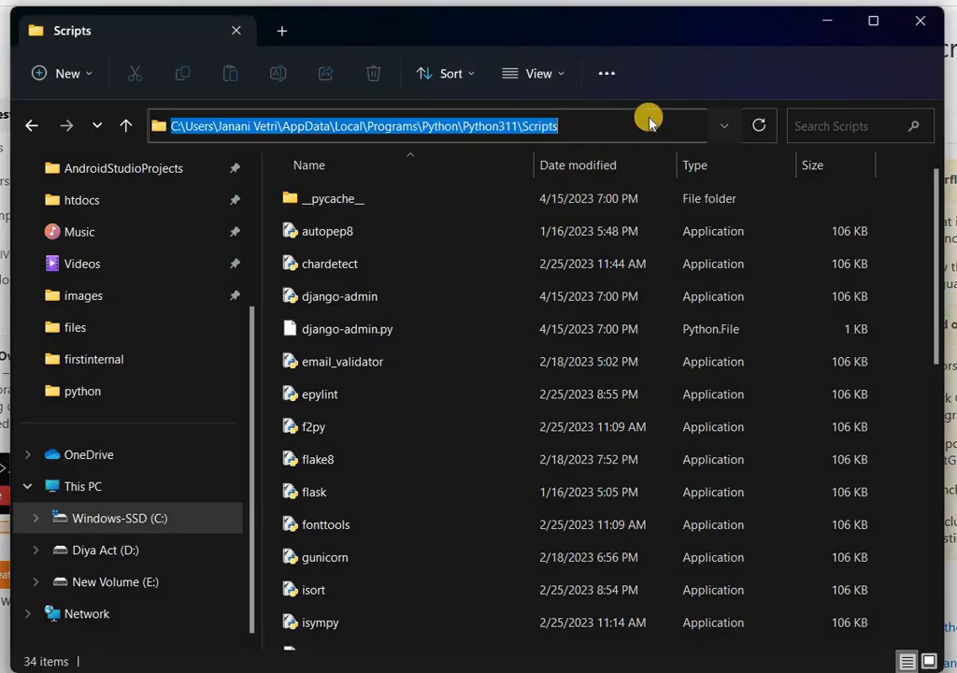